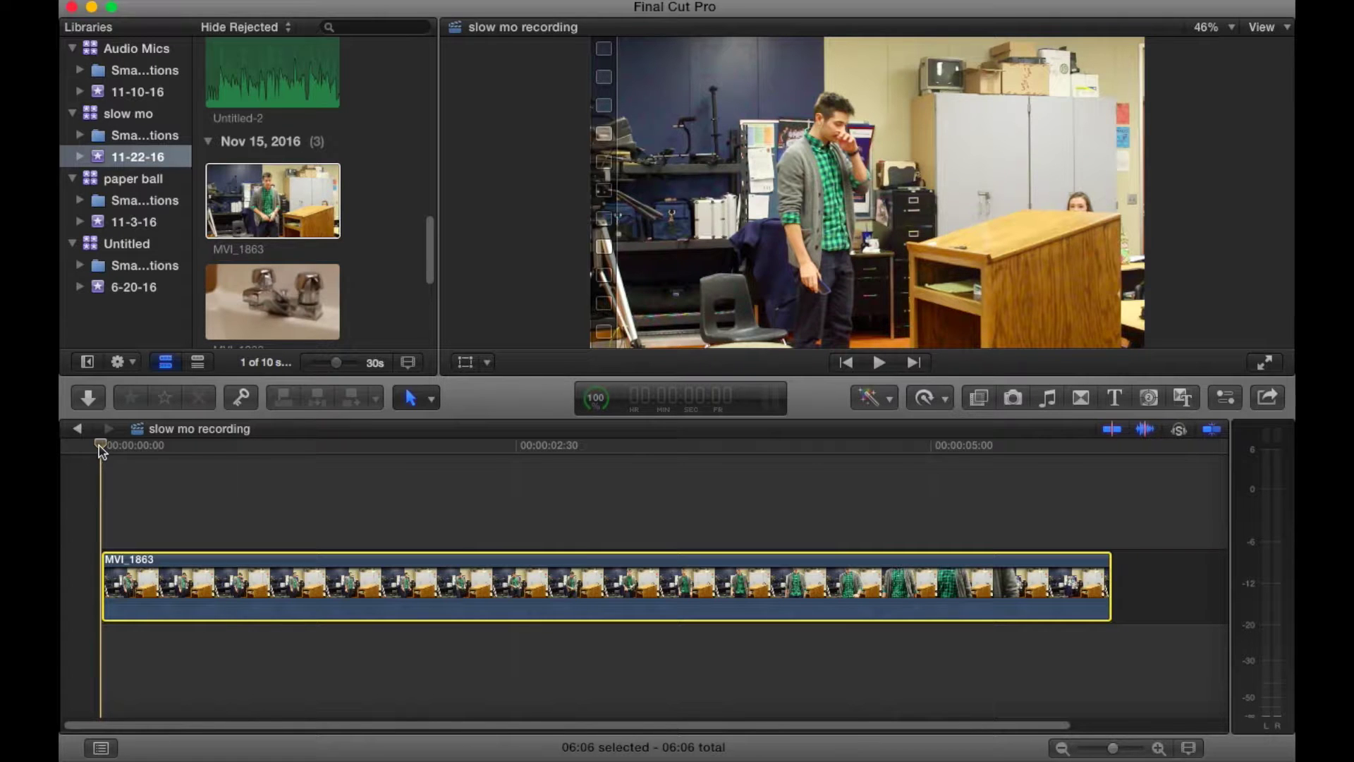
# - Play the classroom clip MVI_1863 and stop the playhead at about 2:07
pyautogui.press('space')
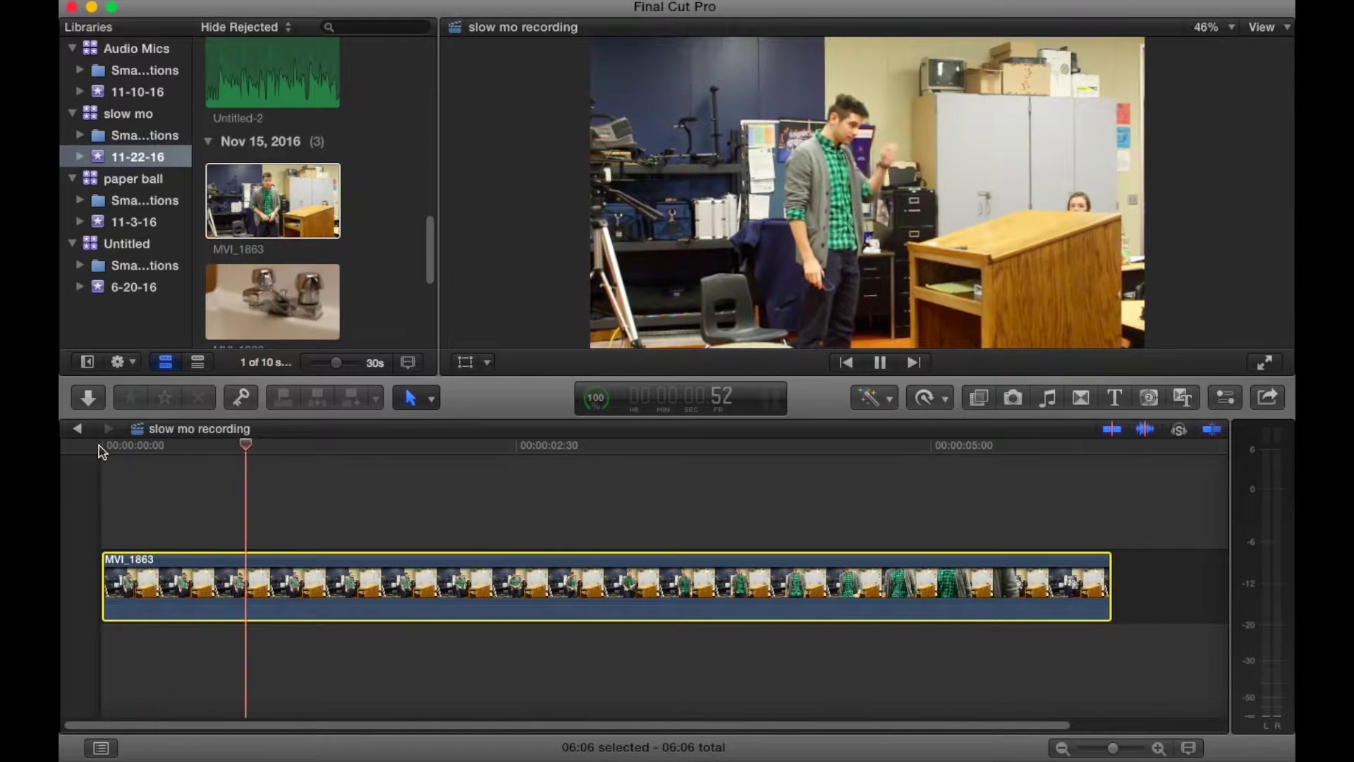
pyautogui.press('space')
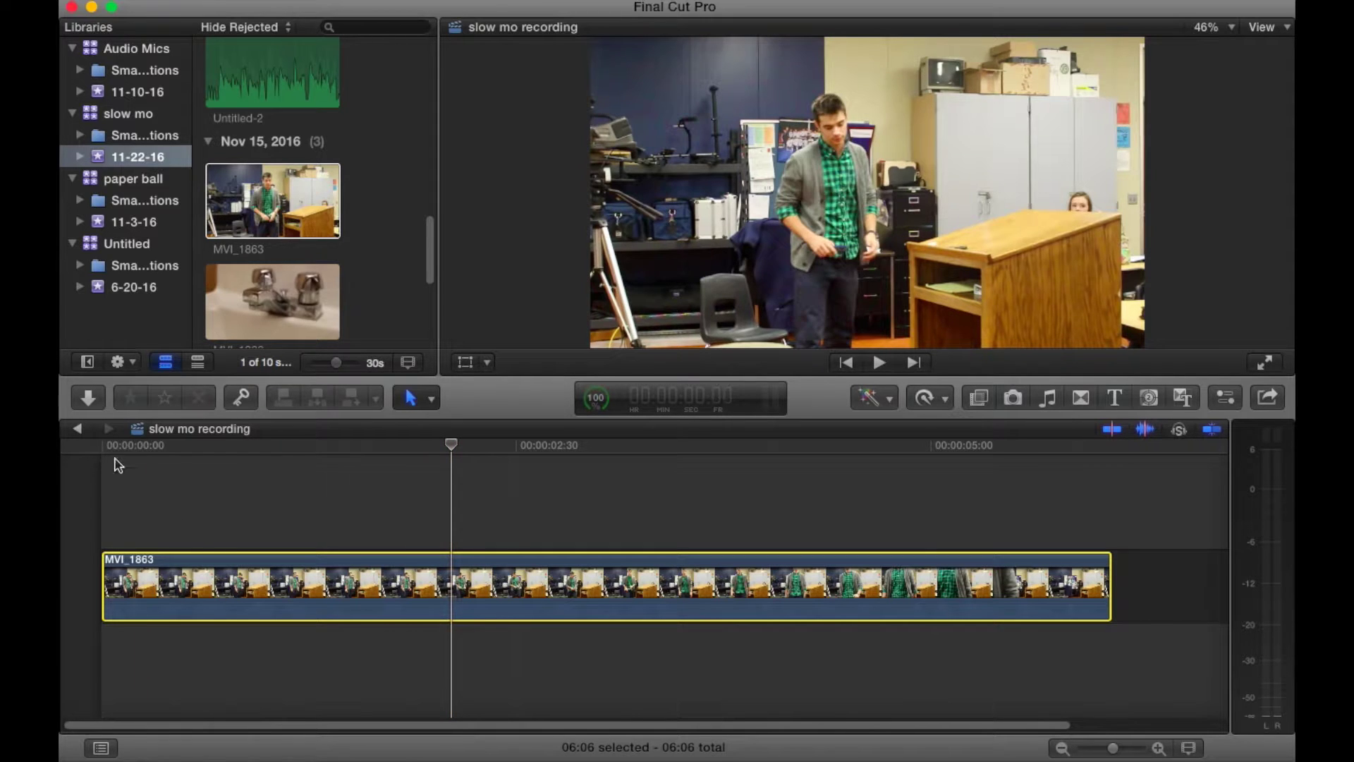
# - Blade MVI_1863 at 2:07 and select its 03:59 second half for retiming
pyautogui.press('b')
pyautogui.click(452, 607)
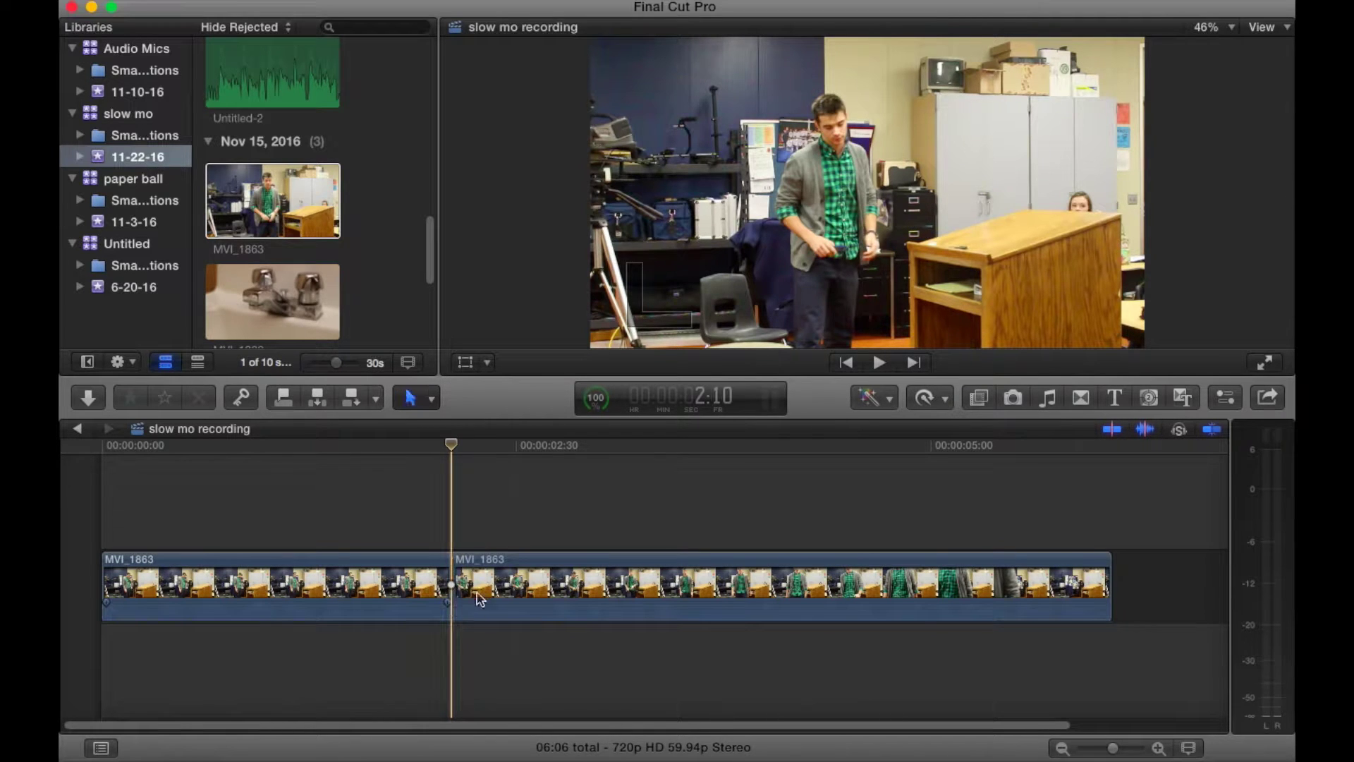
pyautogui.click(493, 594)
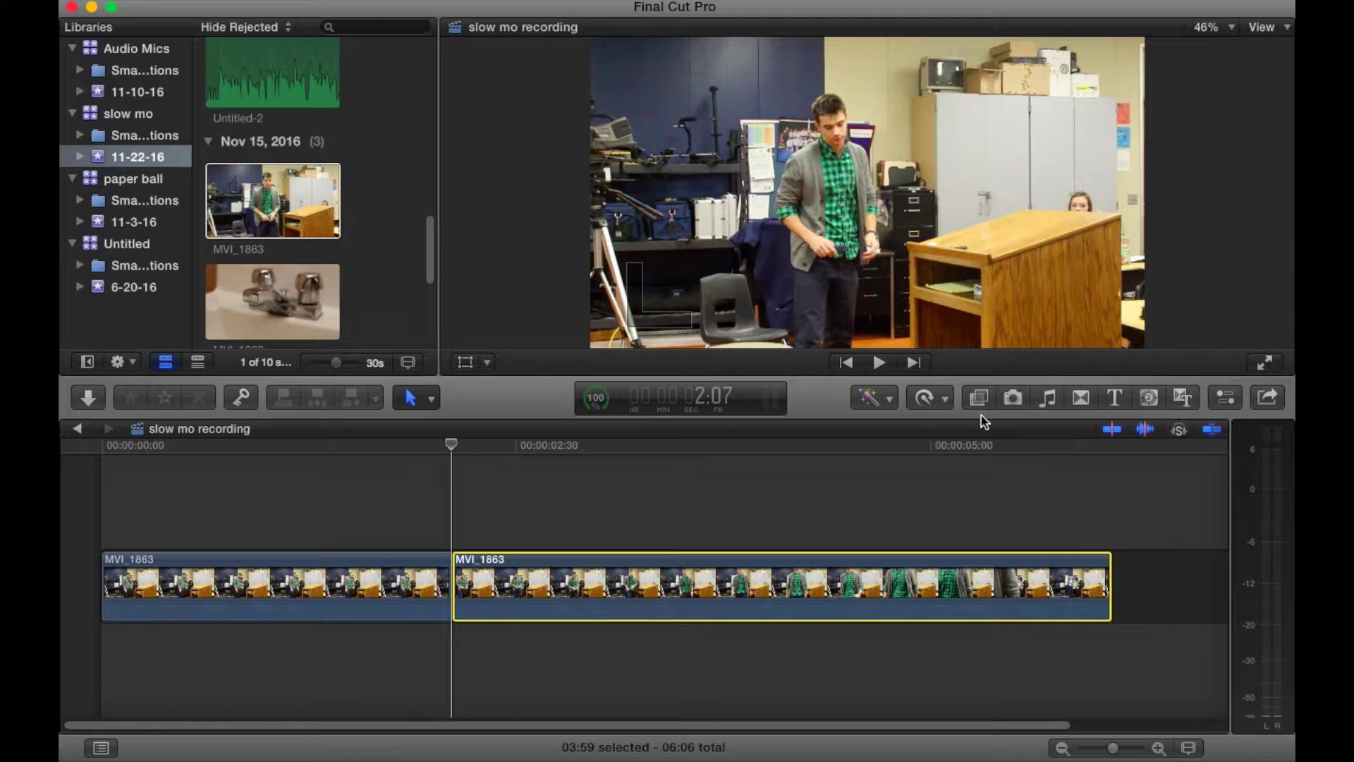
pyautogui.click(928, 400)
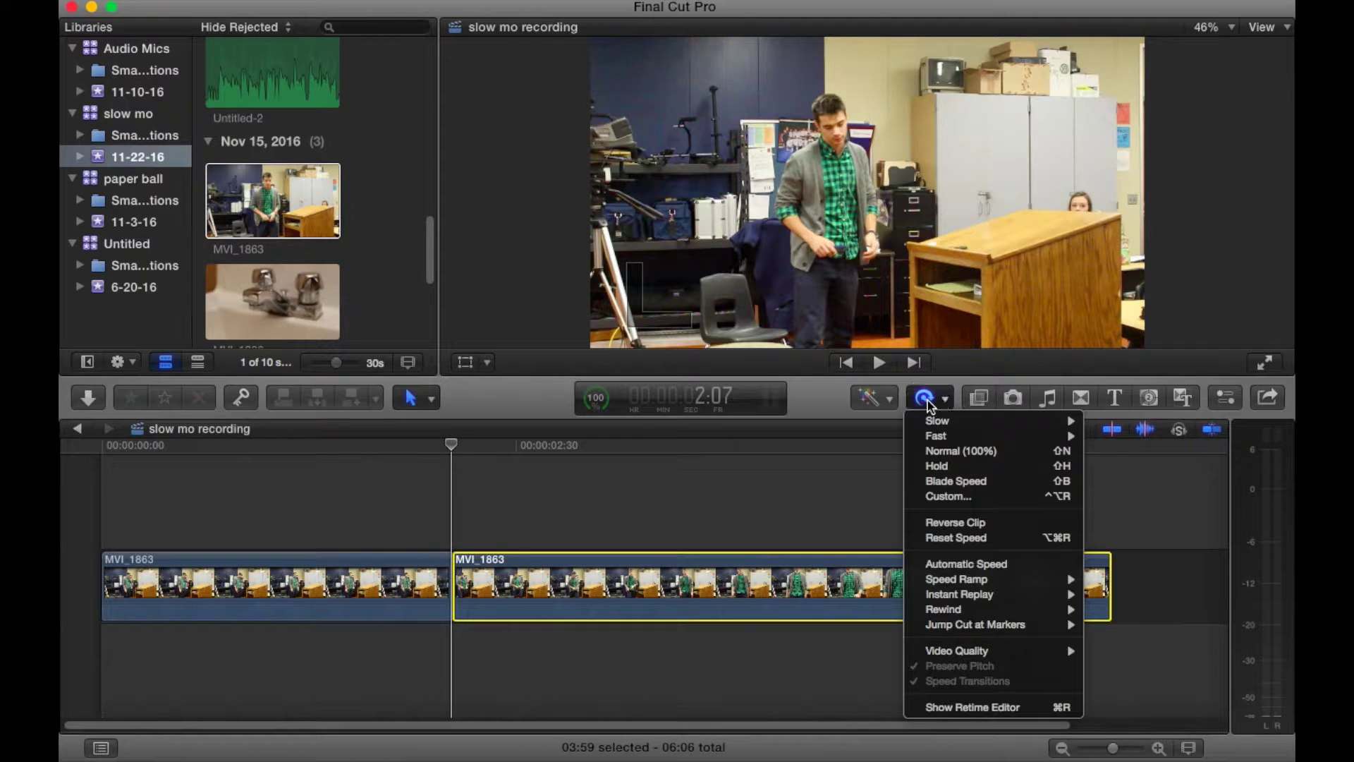
# - Stretch the second MVI_1863 clip's retime bar to Slow (26%), lengthening it to 15:07
pyautogui.click(960, 499)
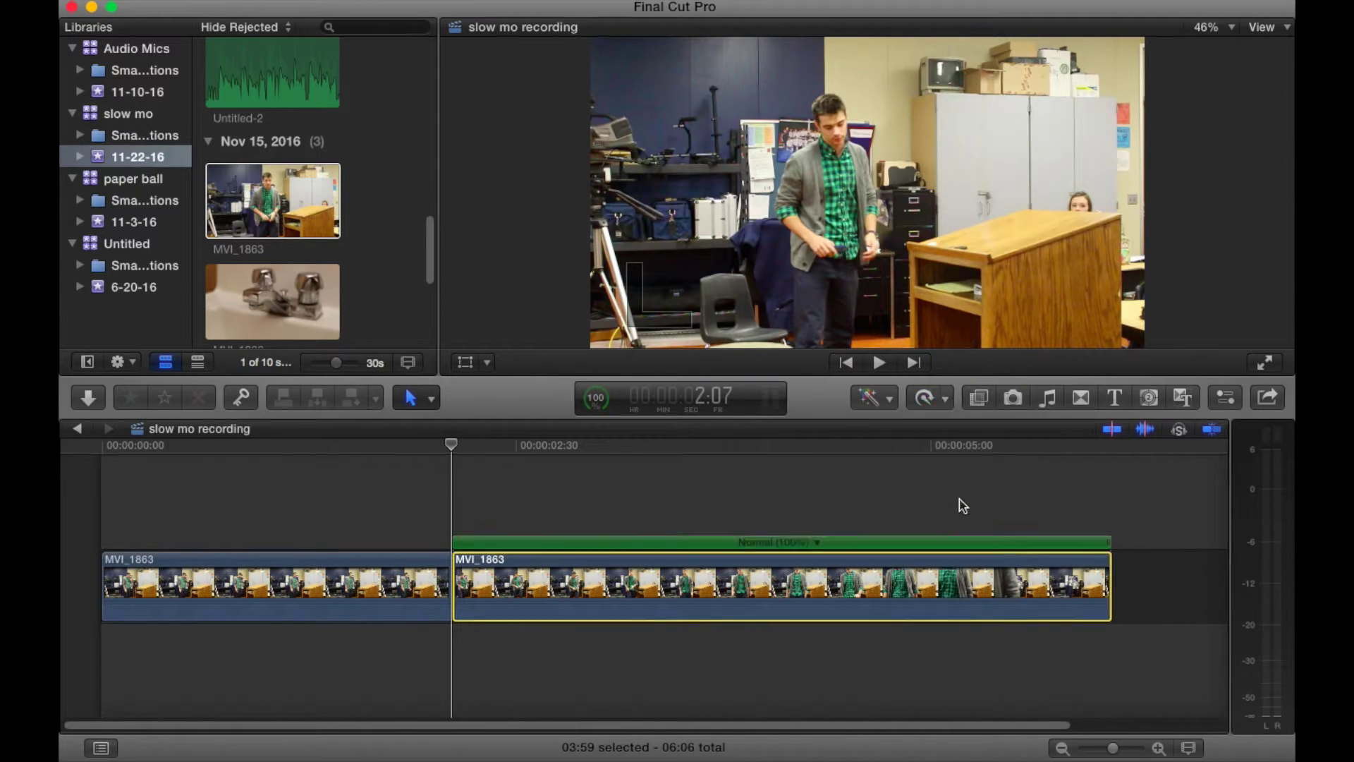
pyautogui.click(1116, 543)
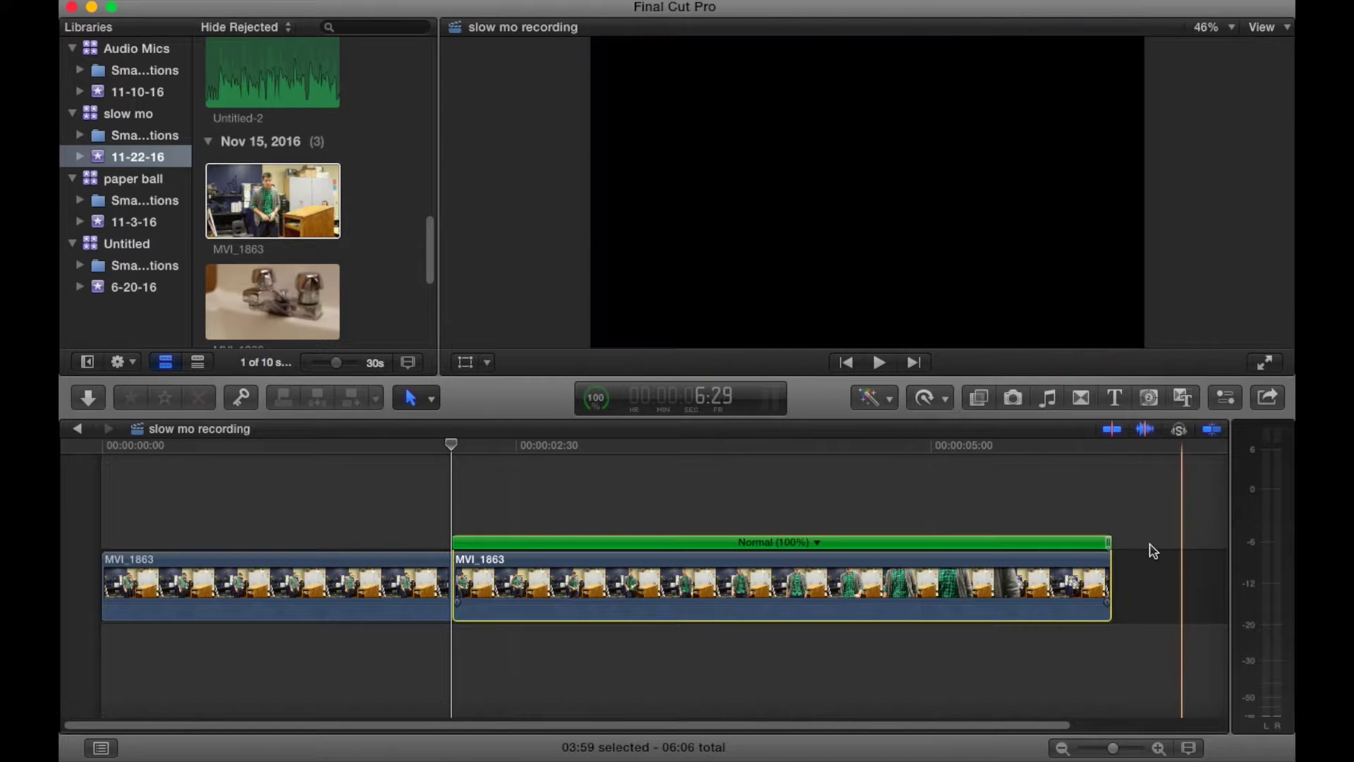
pyautogui.moveTo(1108, 543); pyautogui.dragTo(1220, 544)
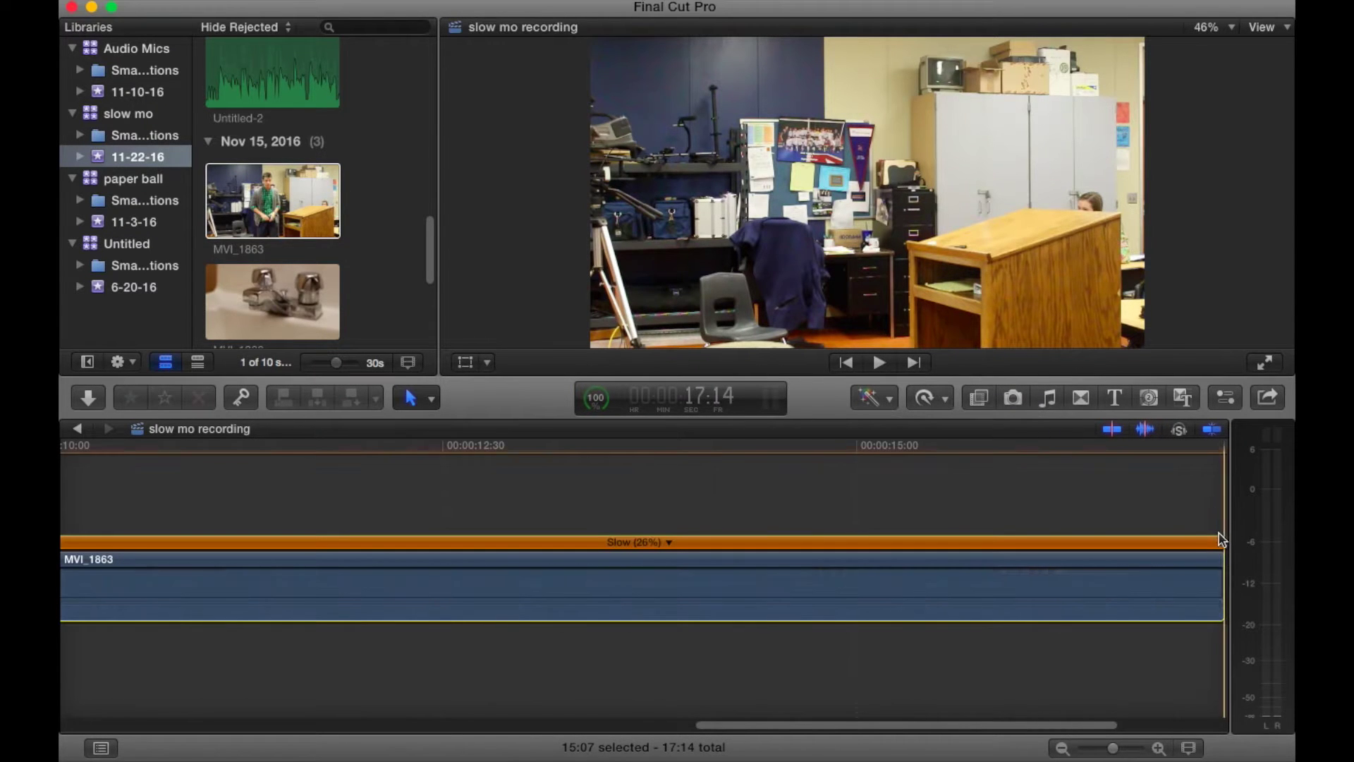
# - Fit the 17:14 project in the timeline and play through the 26% slow-motion section
pyautogui.hotkey('shift', 'z')
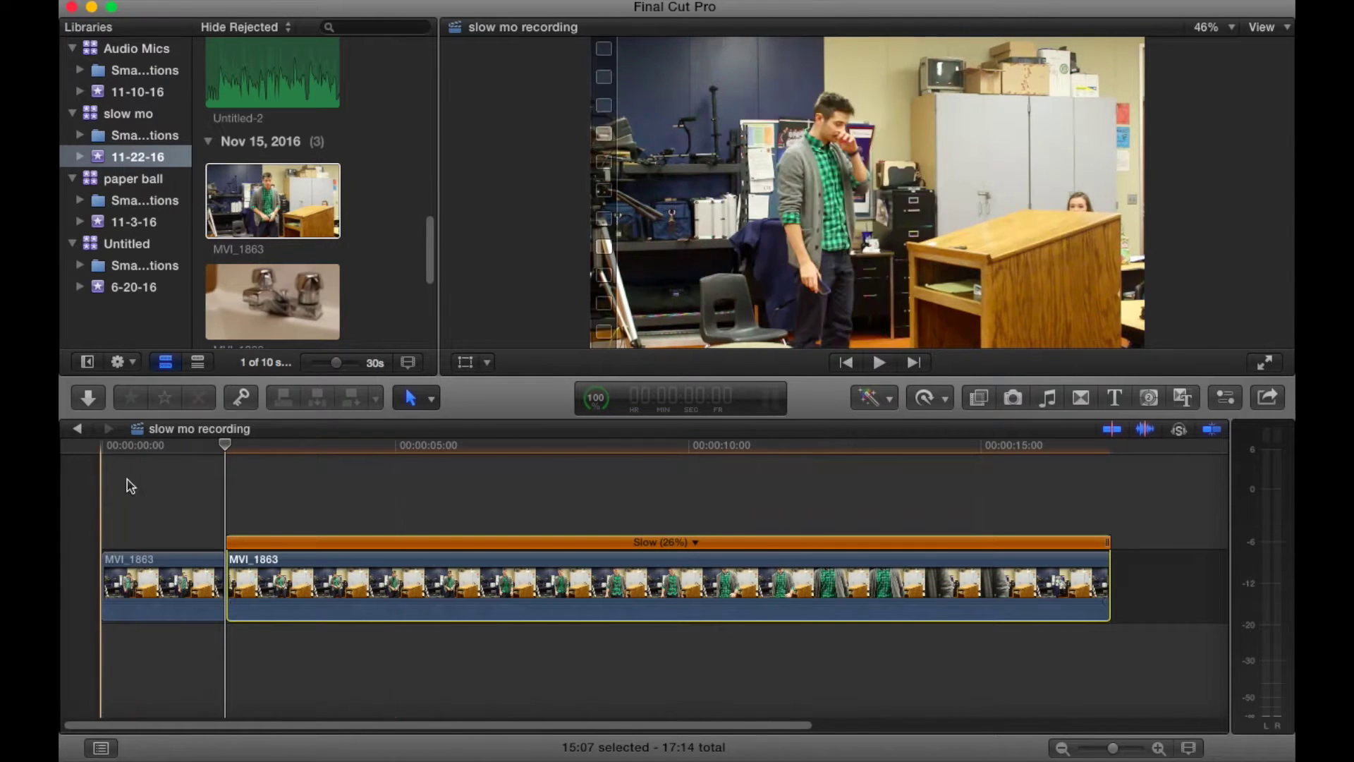
pyautogui.press('space')
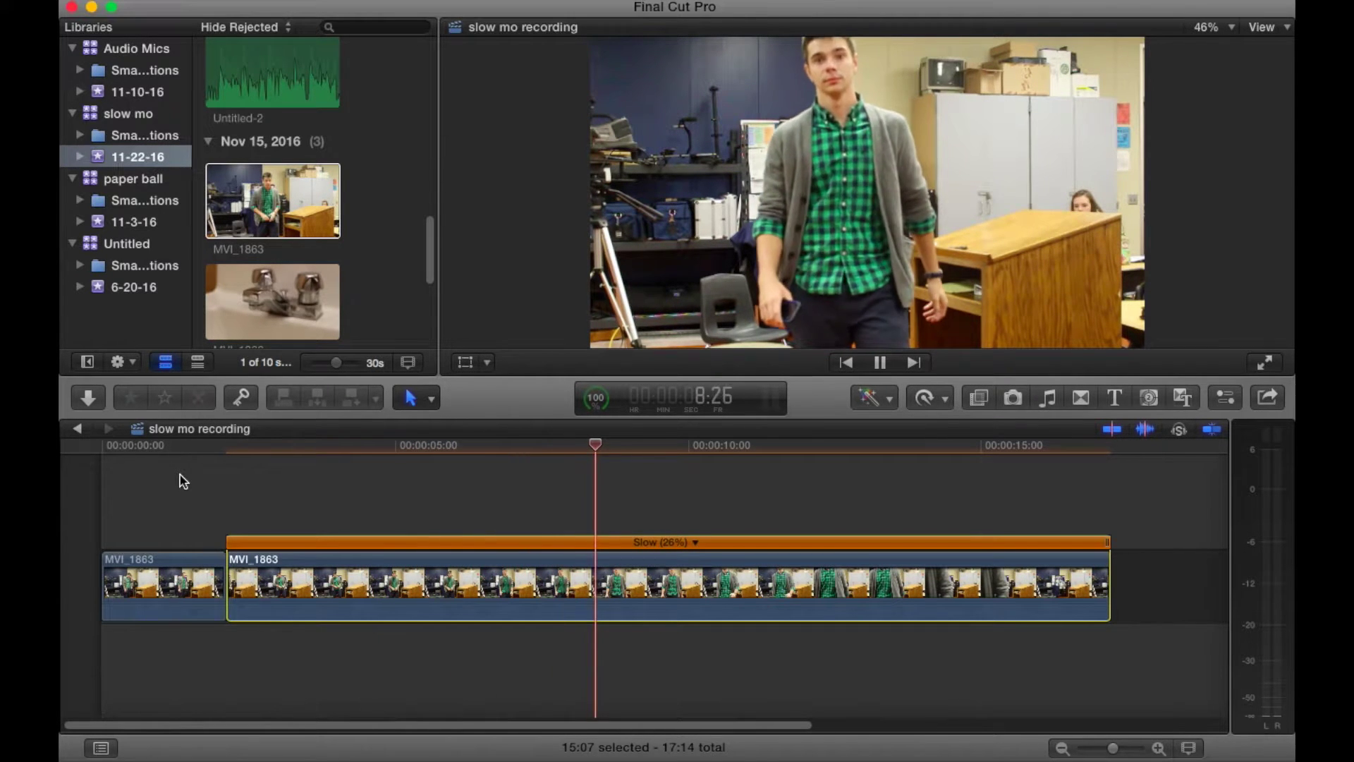
pyautogui.press('space')
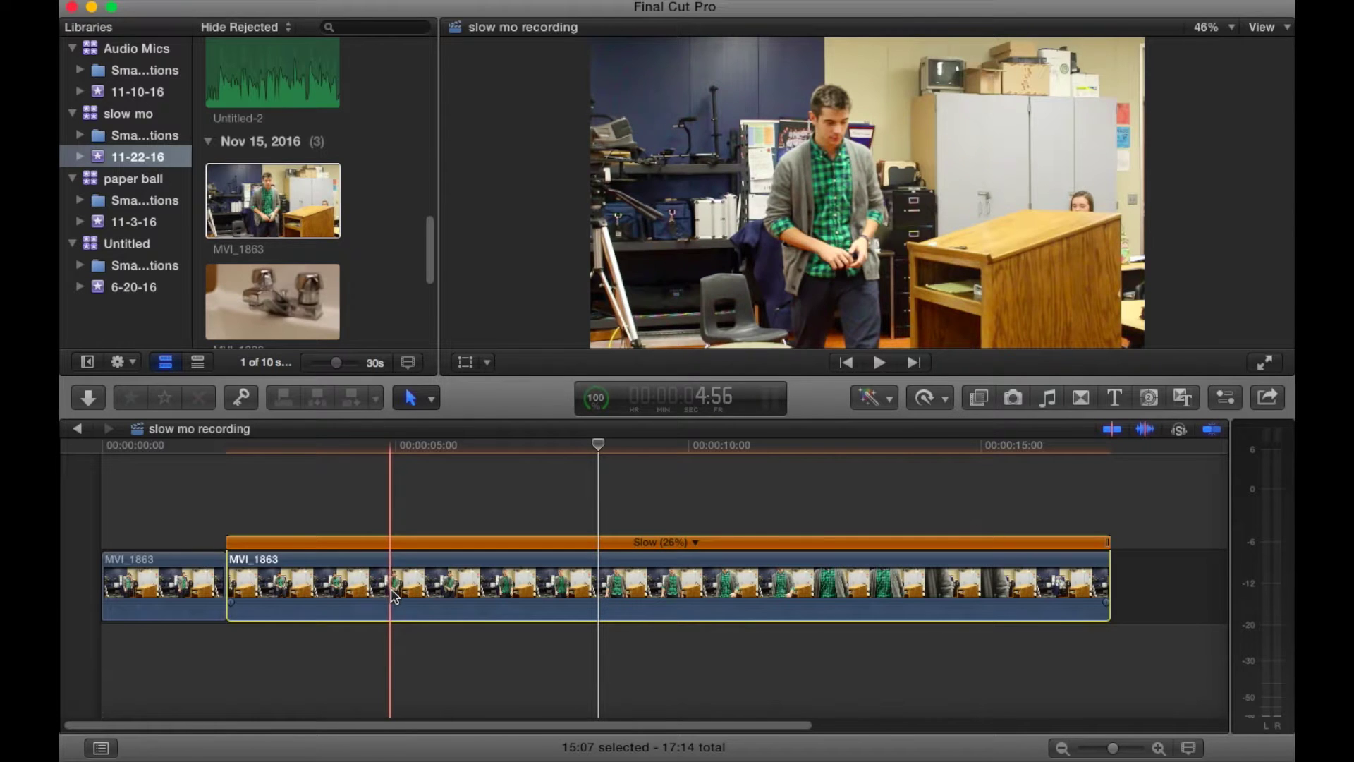
# - Set the 26% clip's Retime video quality to Optical Flow
pyautogui.click(936, 397)
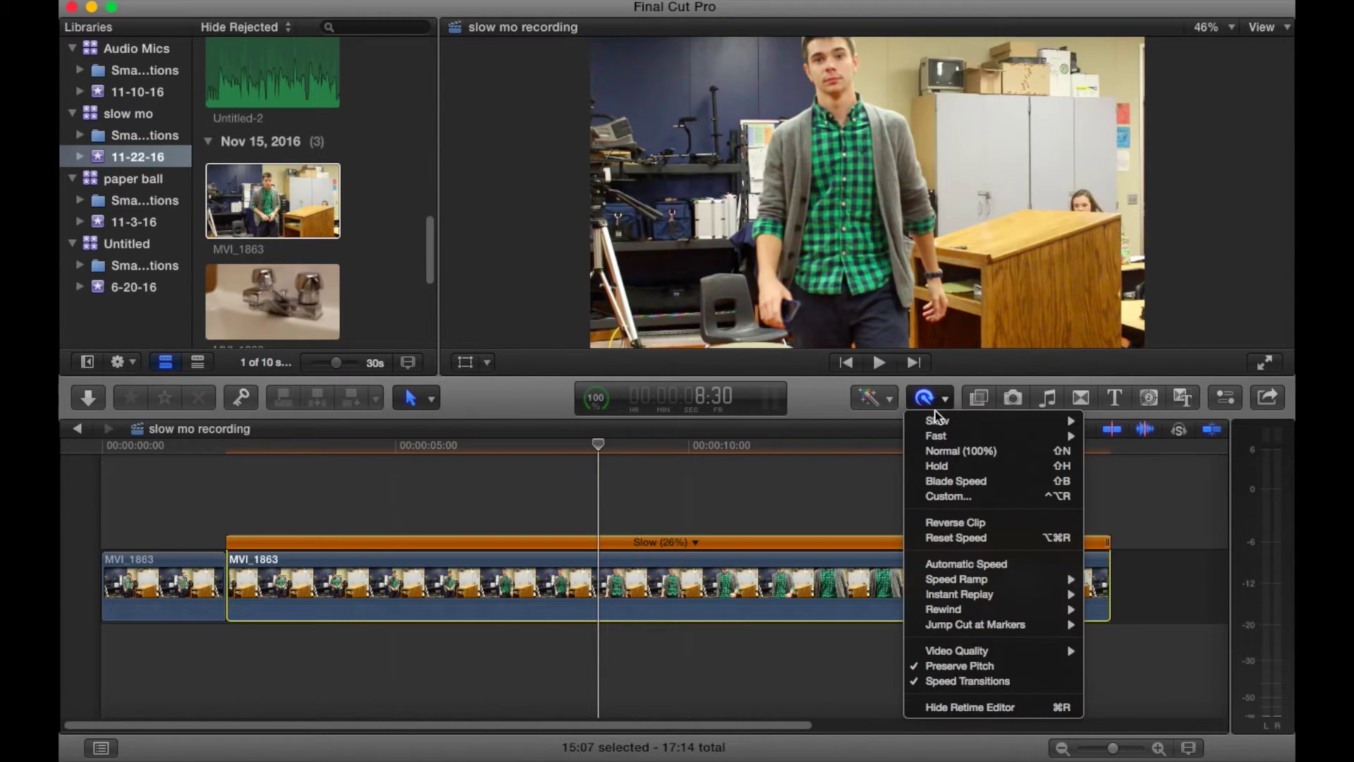
pyautogui.moveTo(992, 651)
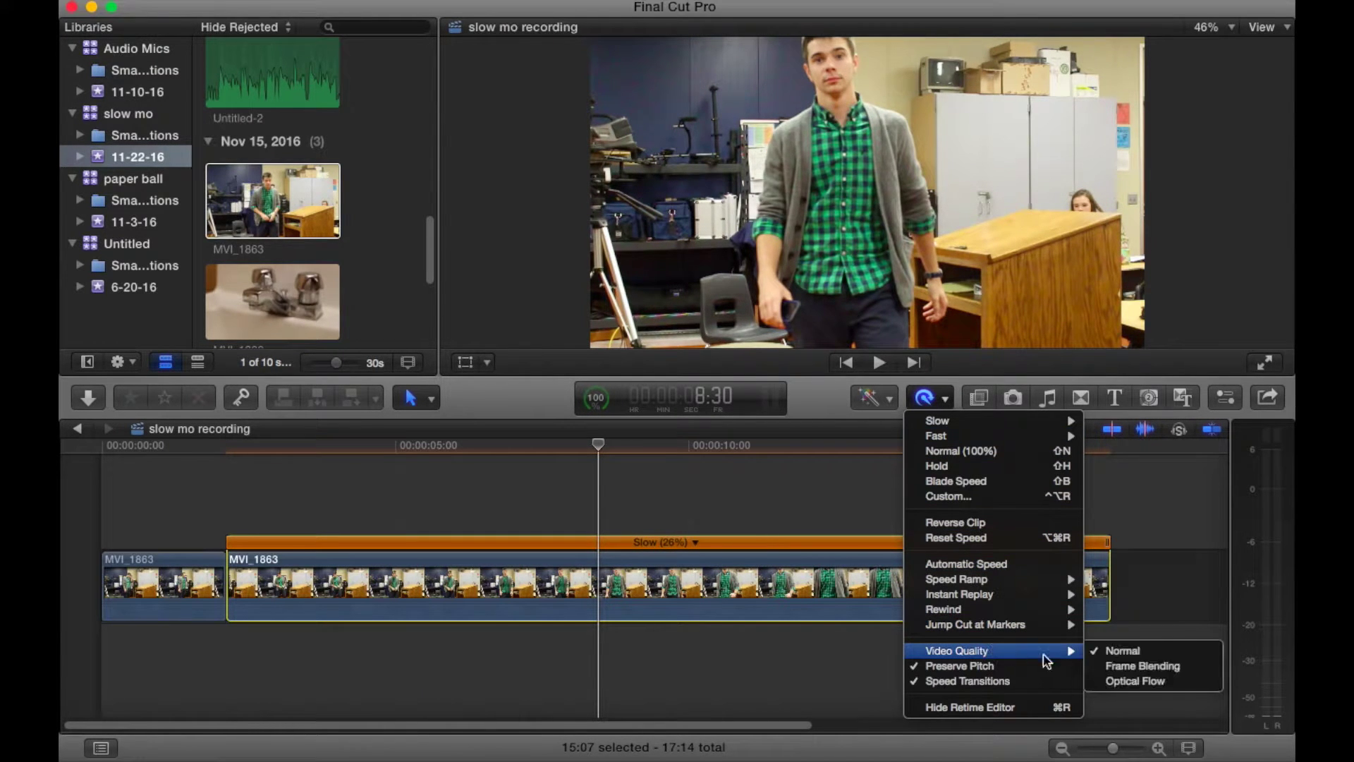
pyautogui.click(1152, 681)
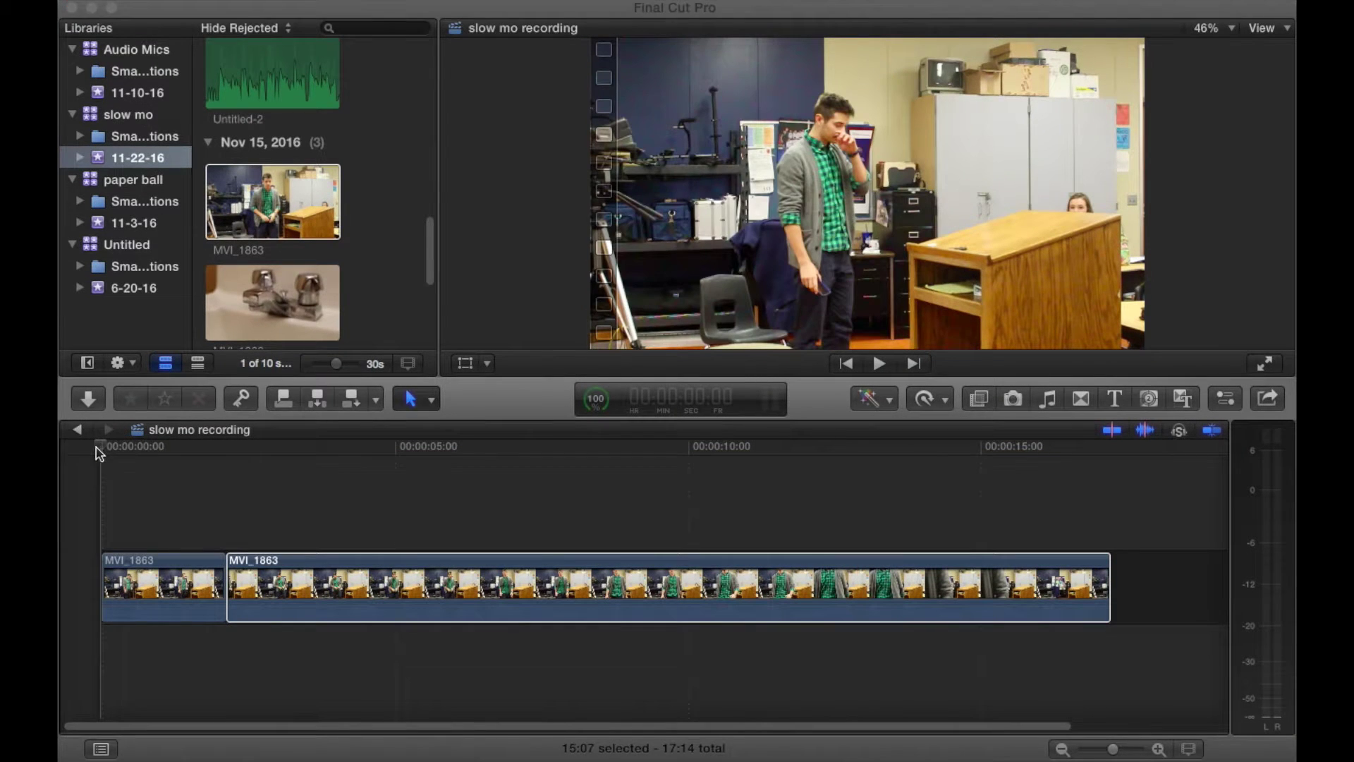
# - Play the finished classroom slow-motion sequence from the project start
pyautogui.click(99, 453)
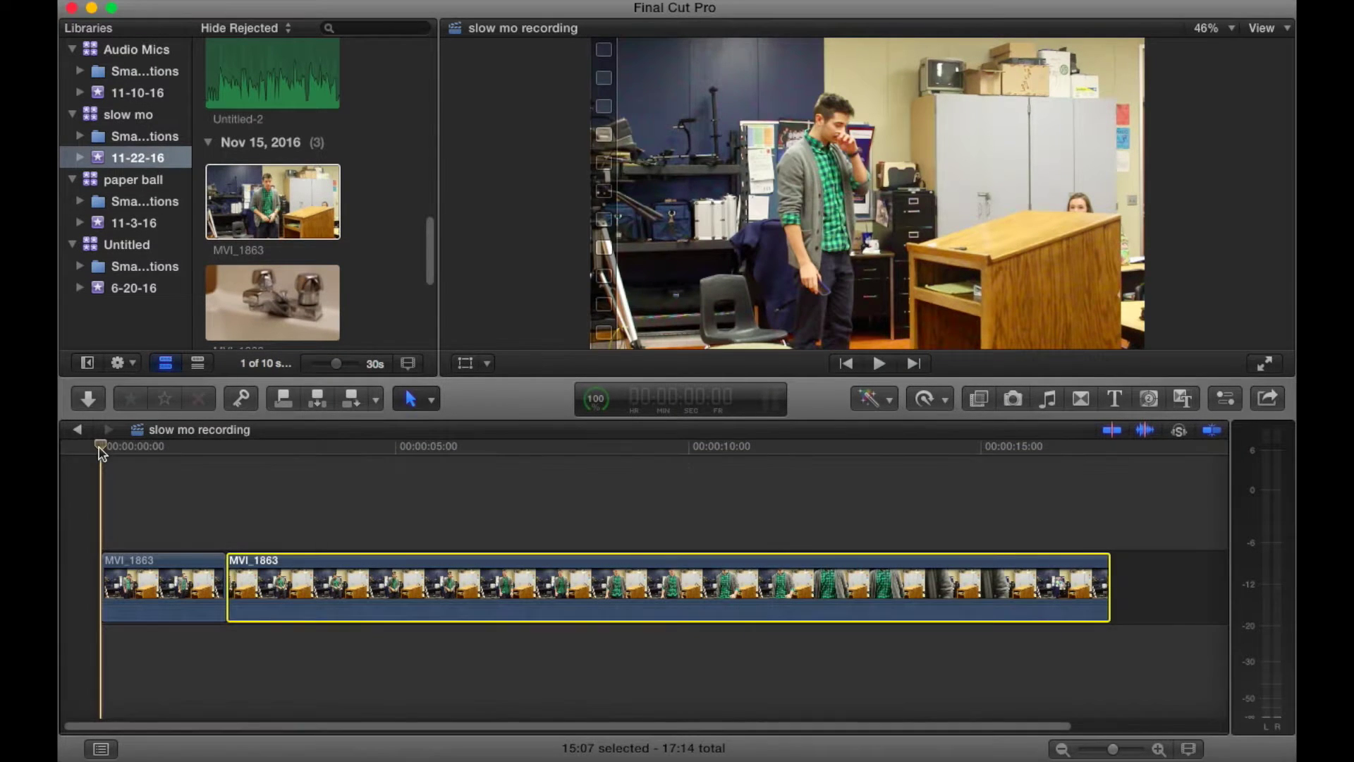
pyautogui.press('space')
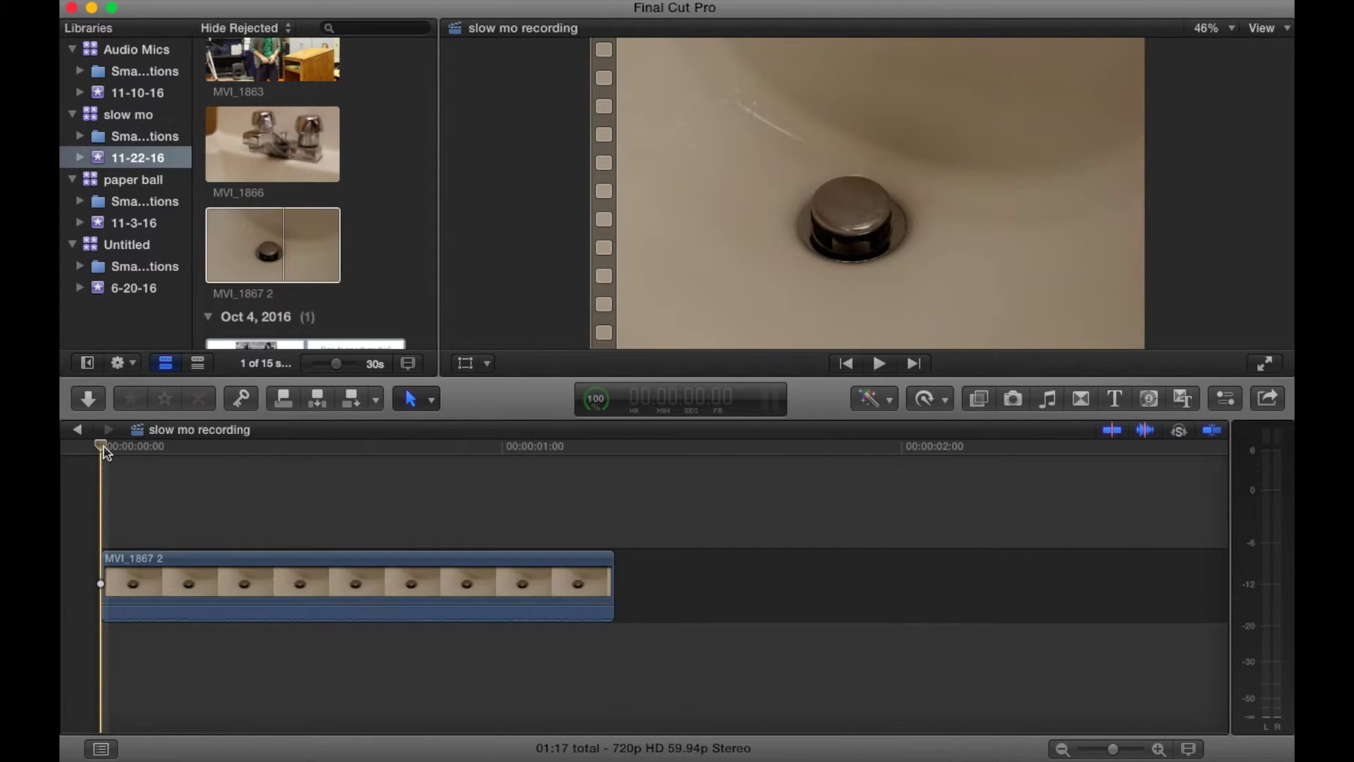
# - Play the sink clip MVI_1867 2 and blade it where the slow section begins
pyautogui.press('space')
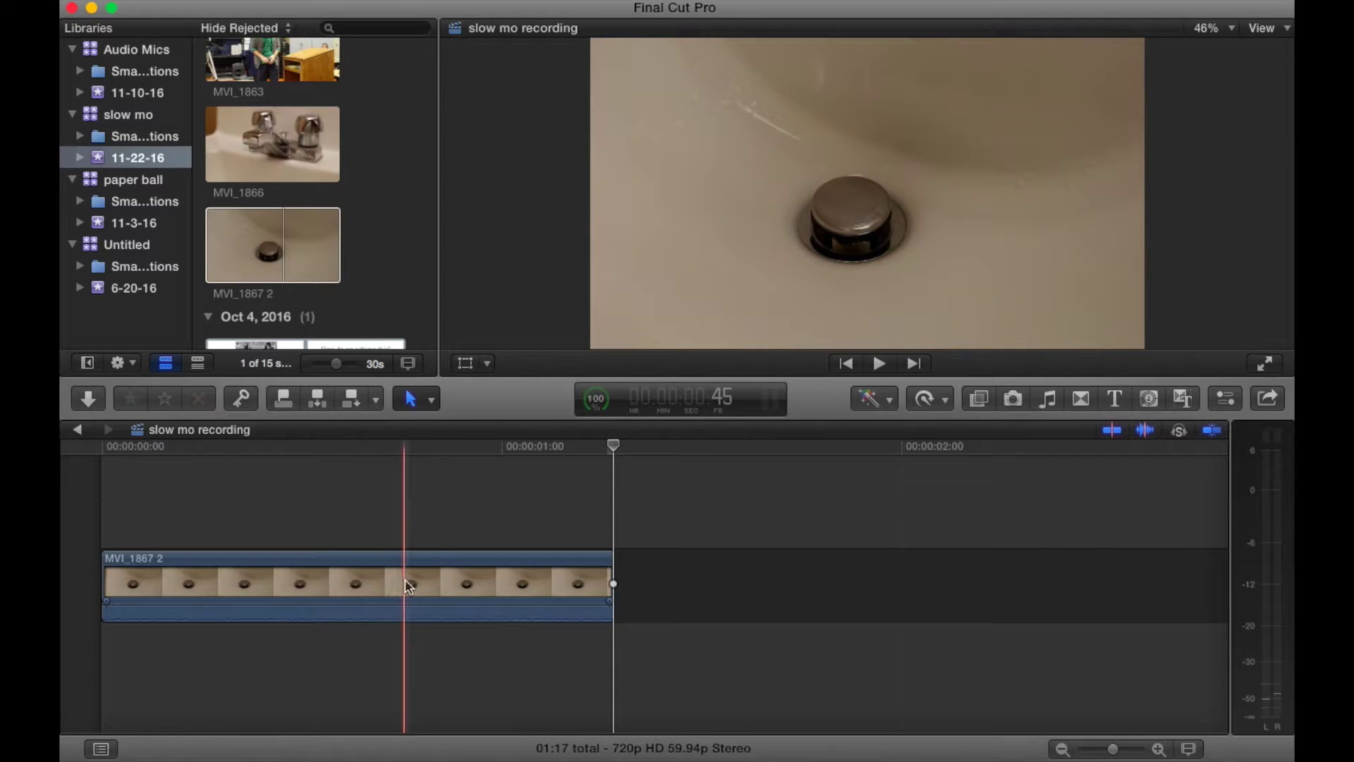
pyautogui.press('b')
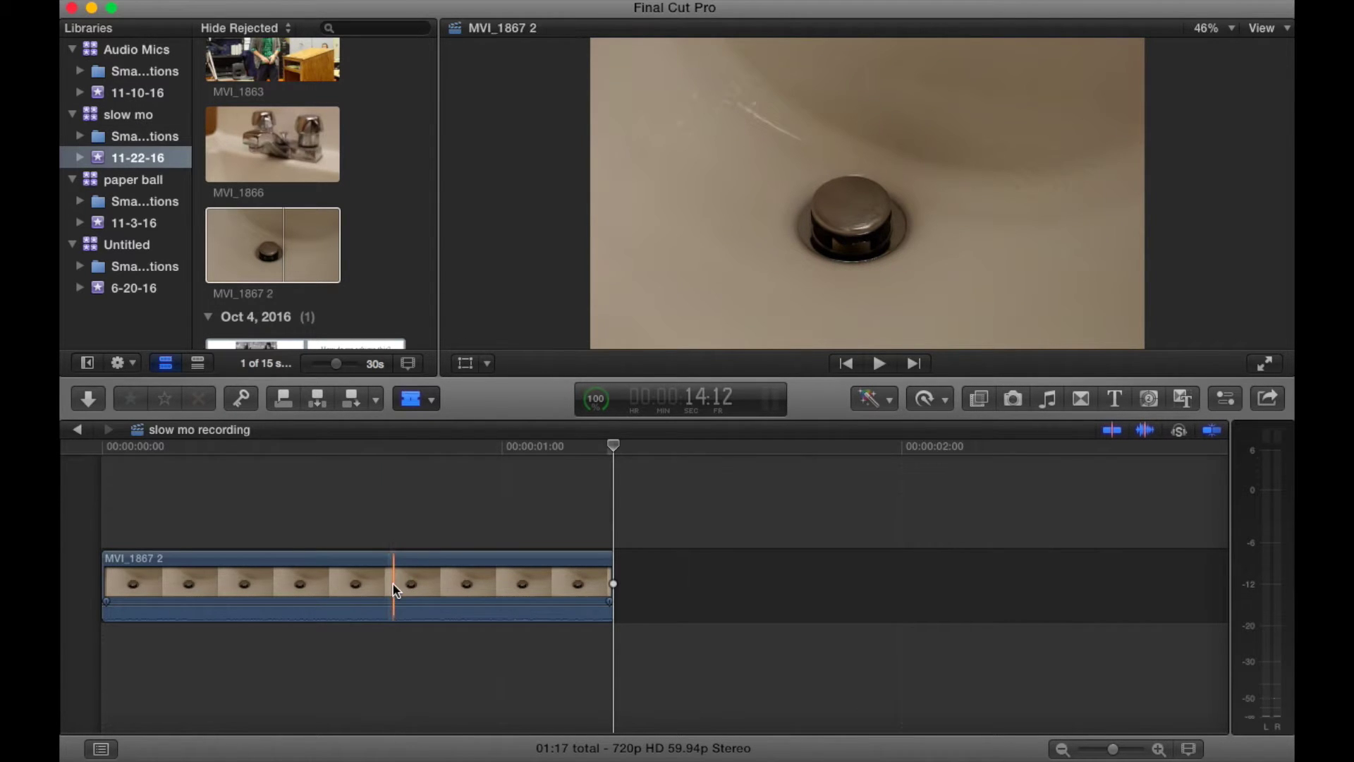
pyautogui.click(394, 589)
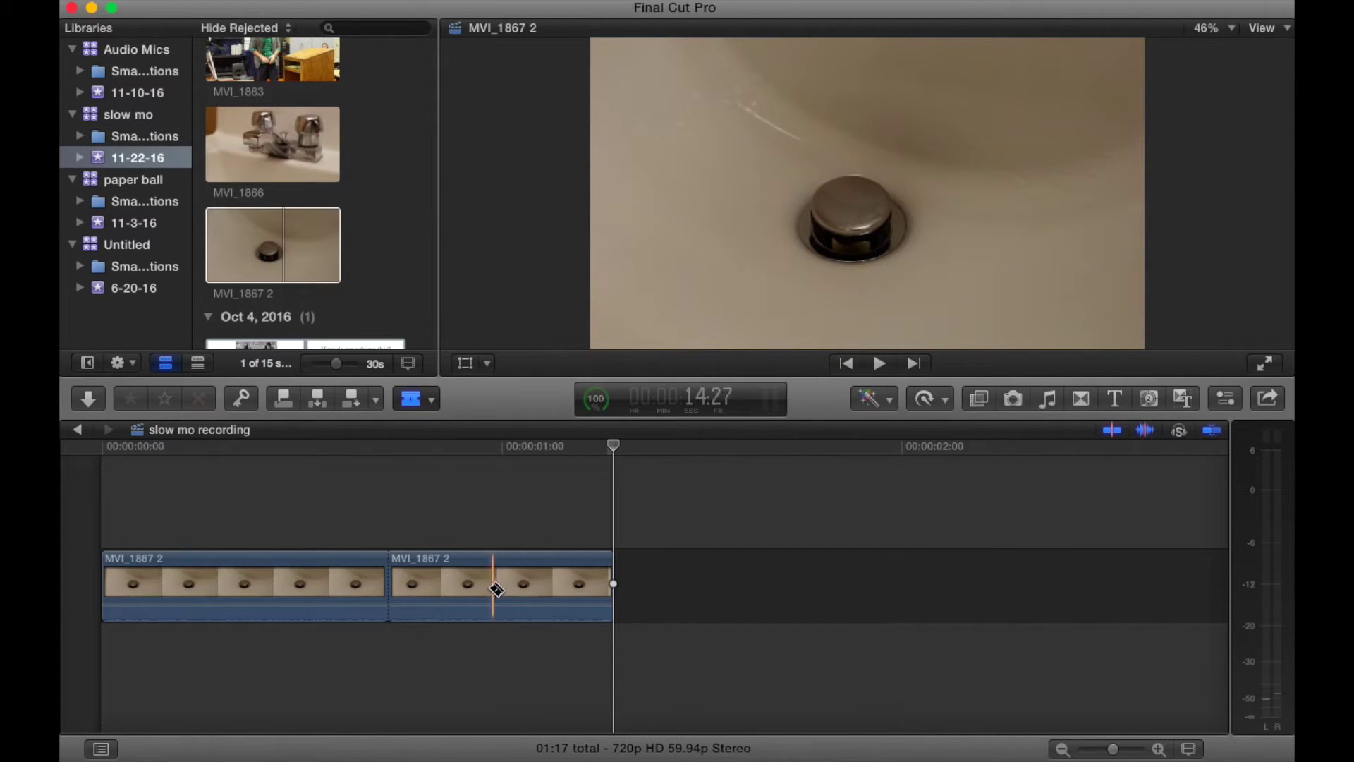
# - Cut where the slow section ends and slow the middle MVI_1867 2 piece to 10%
pyautogui.click(519, 592)
pyautogui.press('a')
pyautogui.click(486, 589)
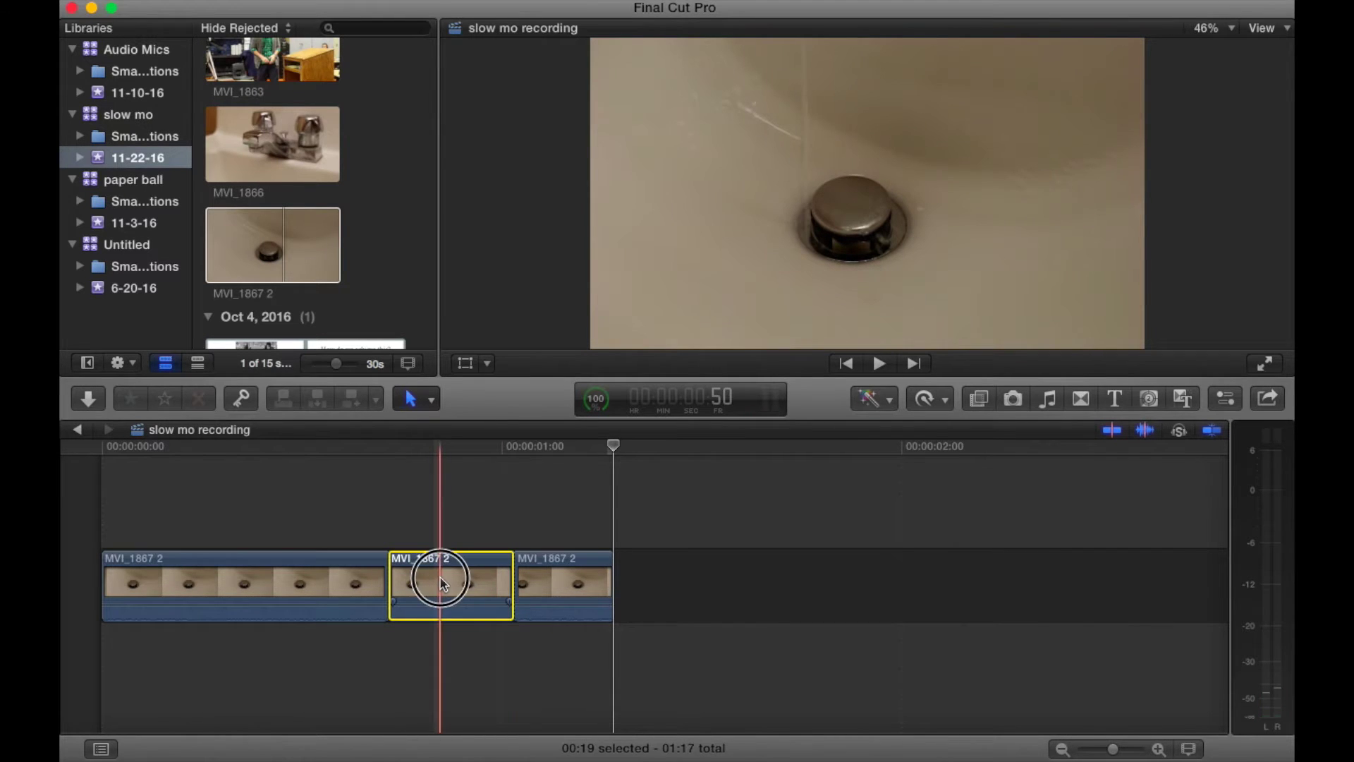
pyautogui.click(946, 400)
pyautogui.moveTo(936, 426)
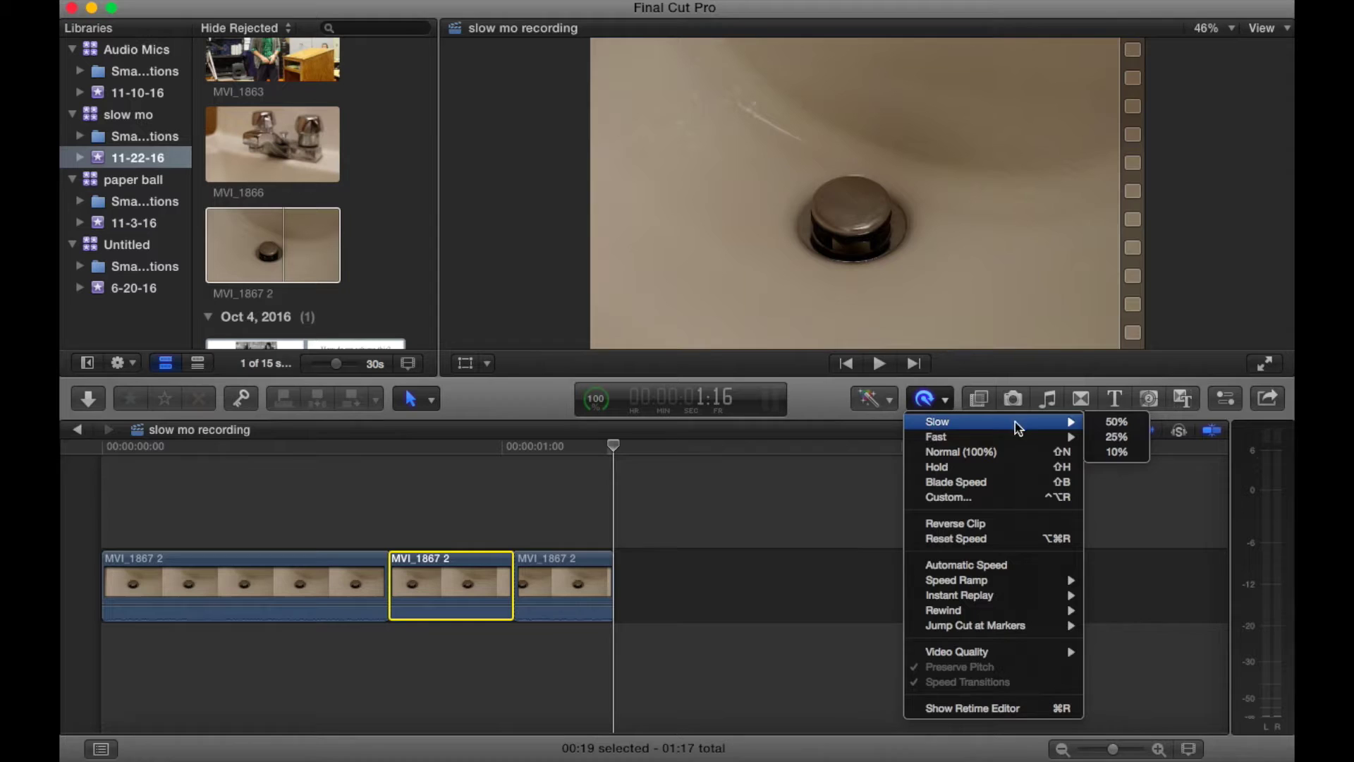
pyautogui.click(1115, 452)
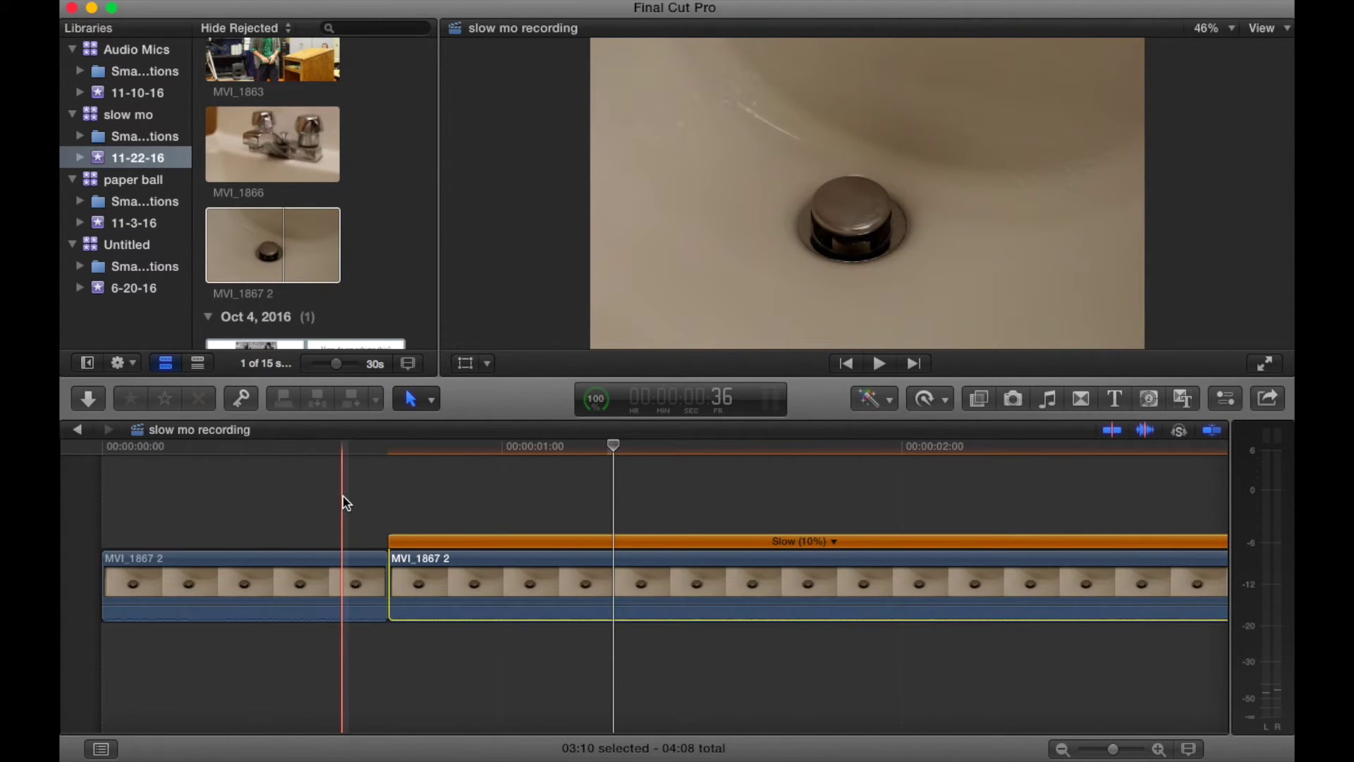
# - Fit the 04:08 project in the timeline and preview the 10% section
pyautogui.hotkey('shift', 'z')
pyautogui.press('space')
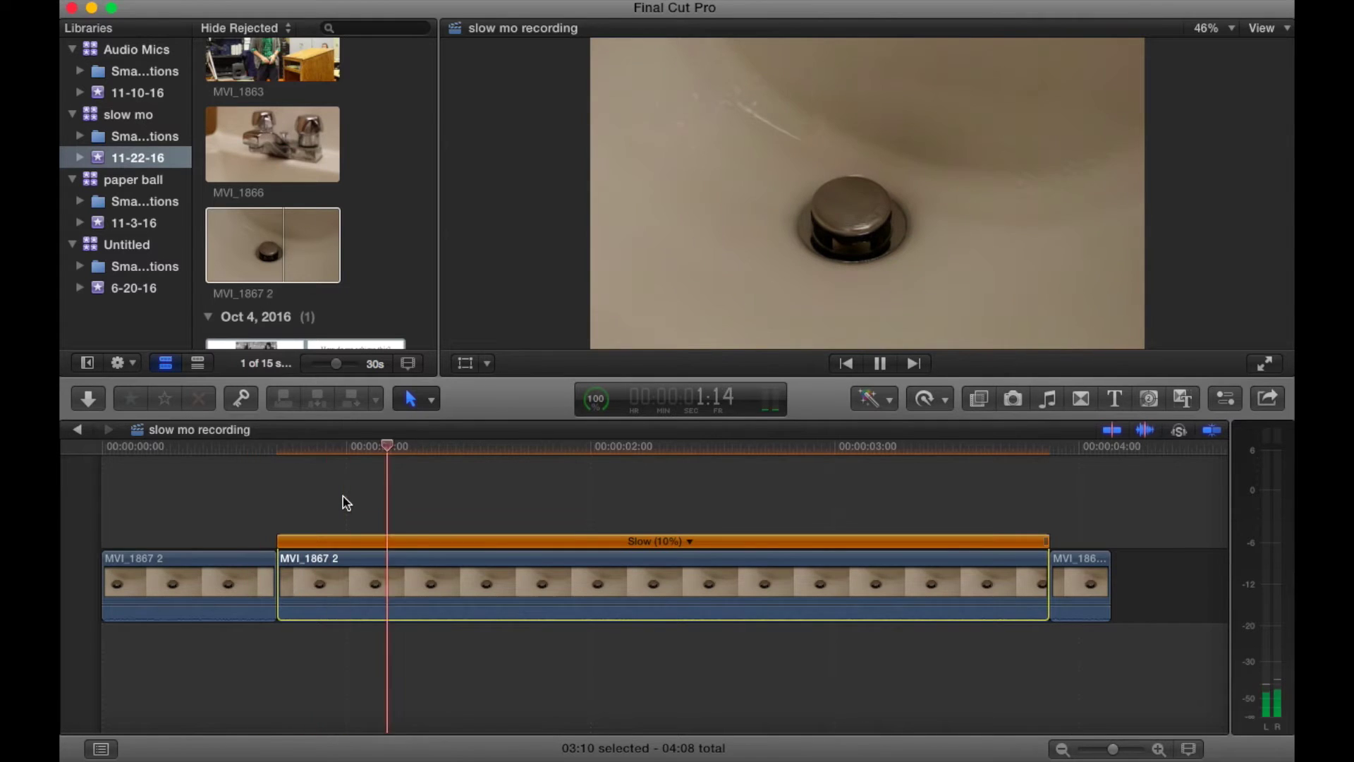
pyautogui.press('space')
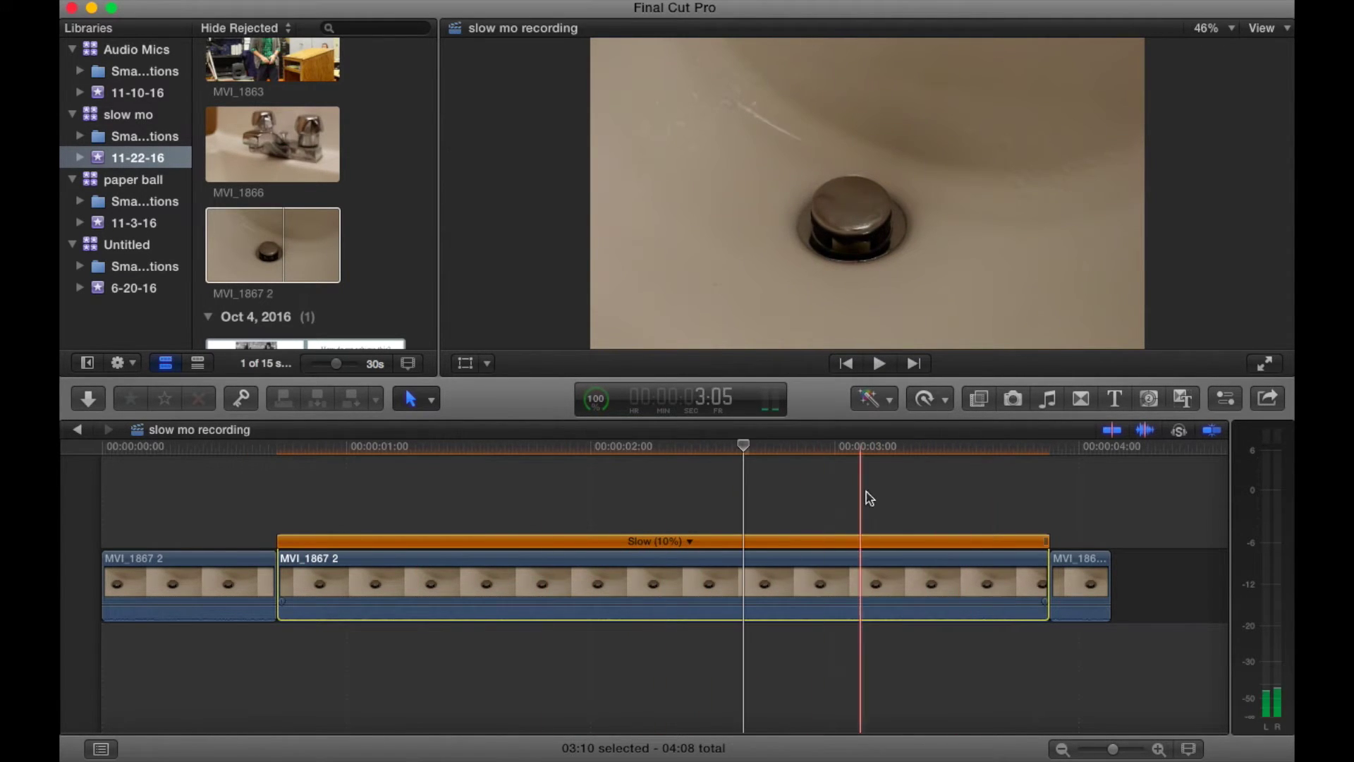
# - Set the 10% sink piece's Retime video quality to Optical Flow
pyautogui.click(943, 398)
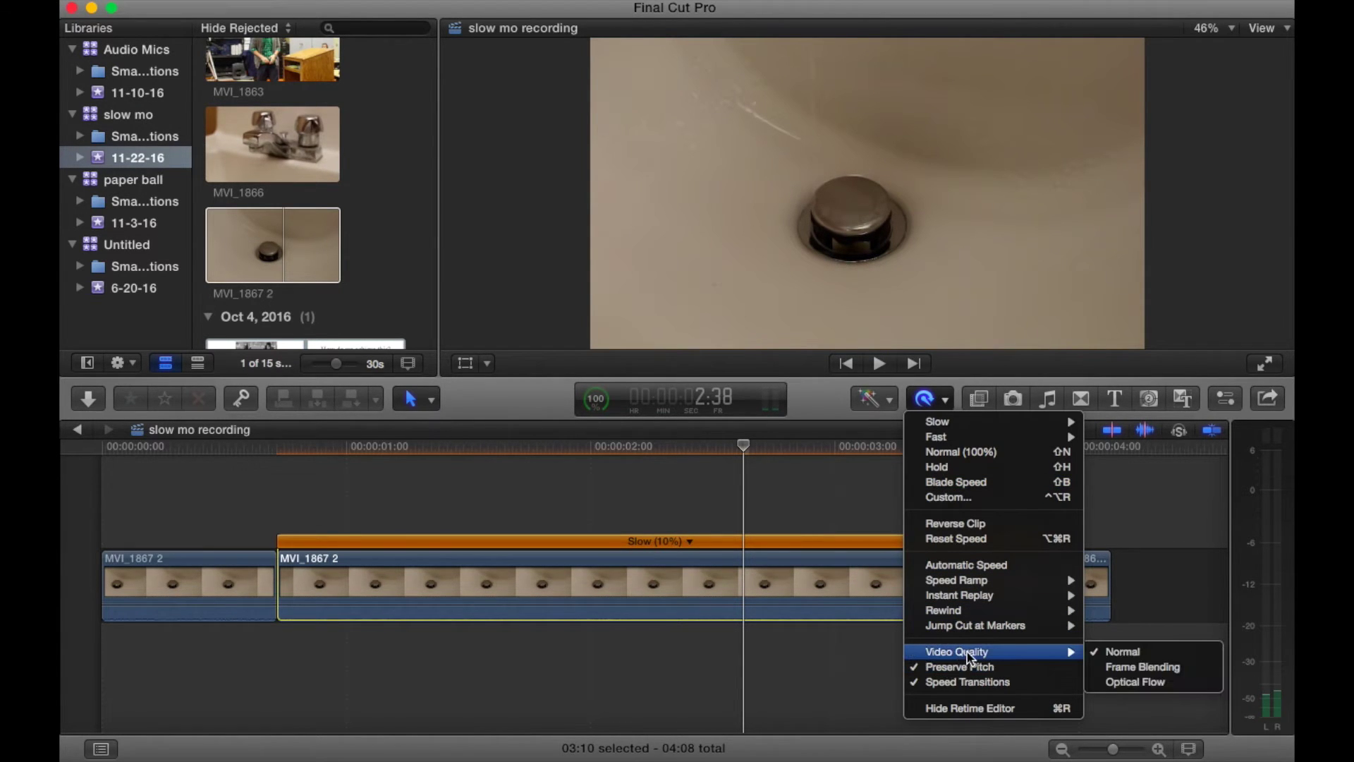
pyautogui.moveTo(995, 652)
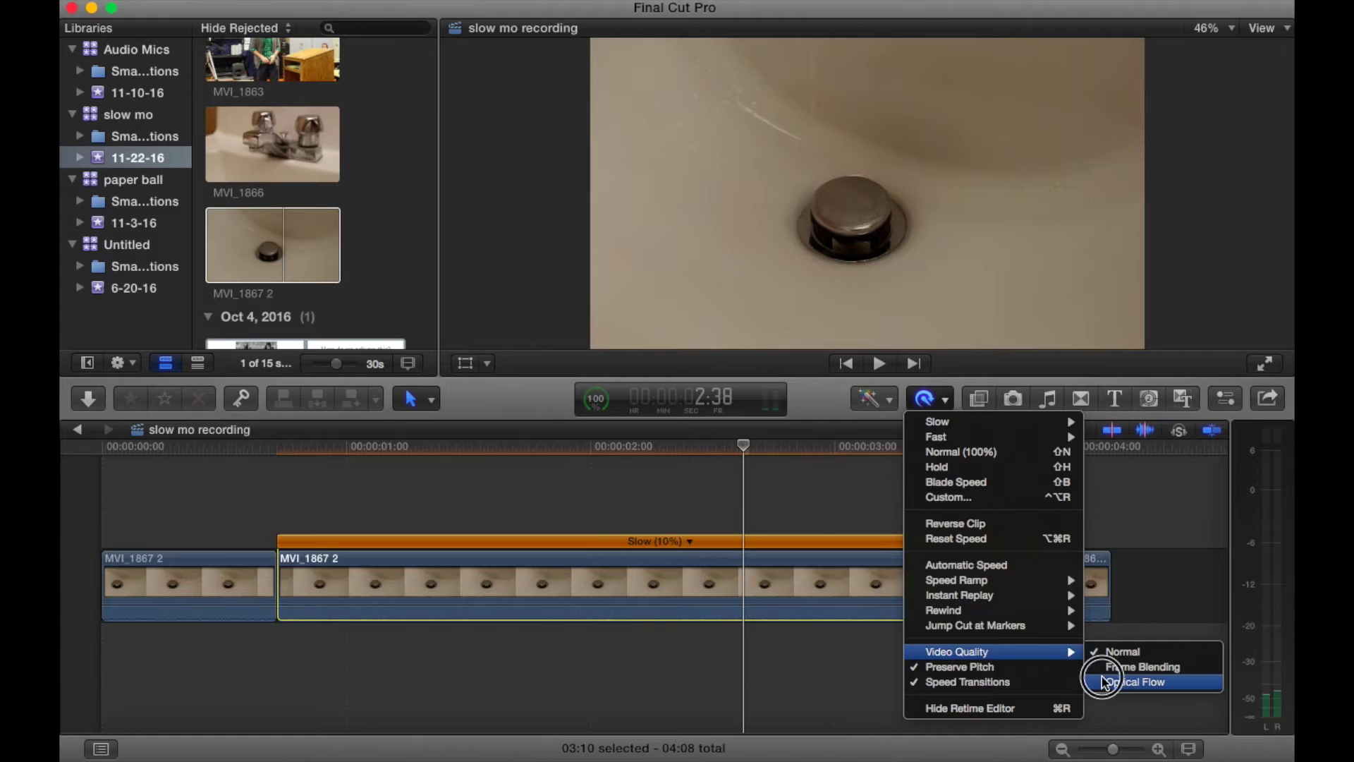
pyautogui.click(1105, 682)
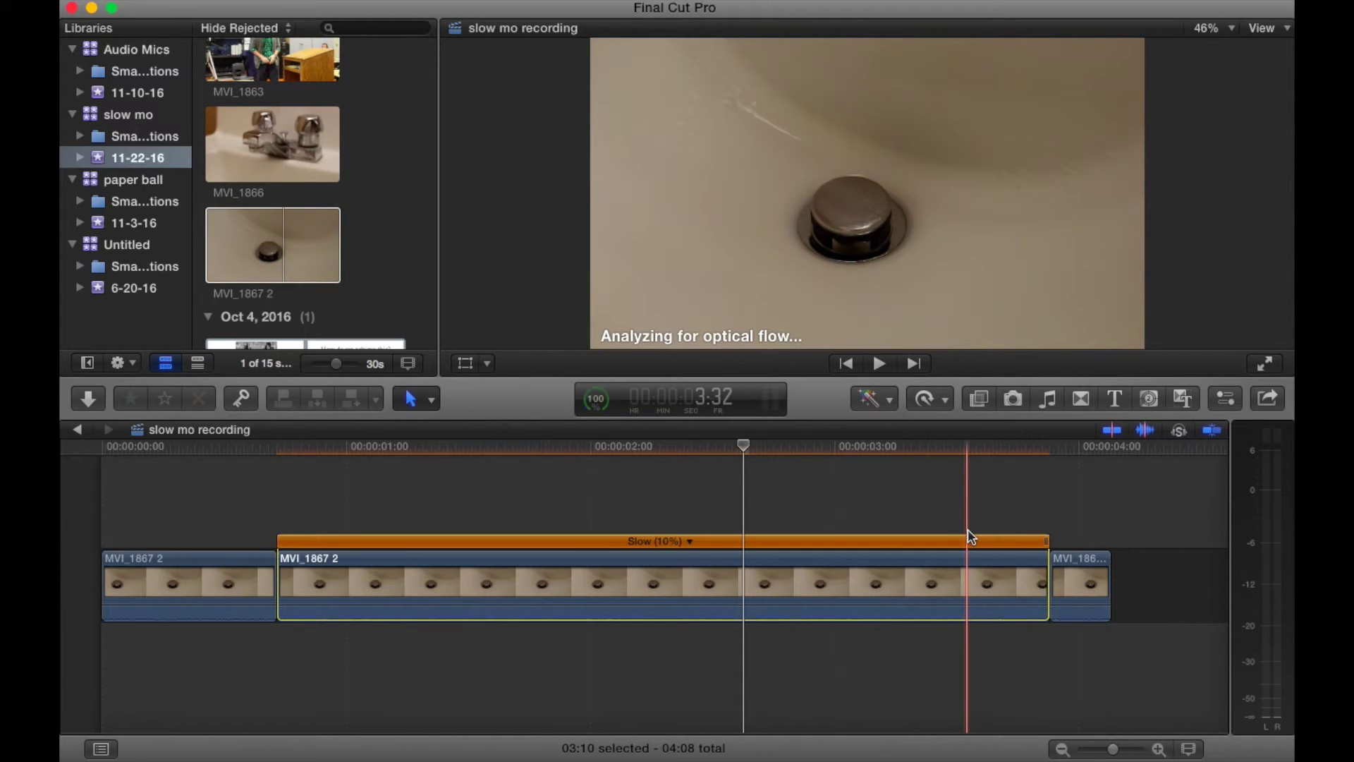
# - Confirm all Background Tasks are idle, then play the project from the start
pyautogui.click(596, 399)
pyautogui.click(107, 446)
pyautogui.press('space')
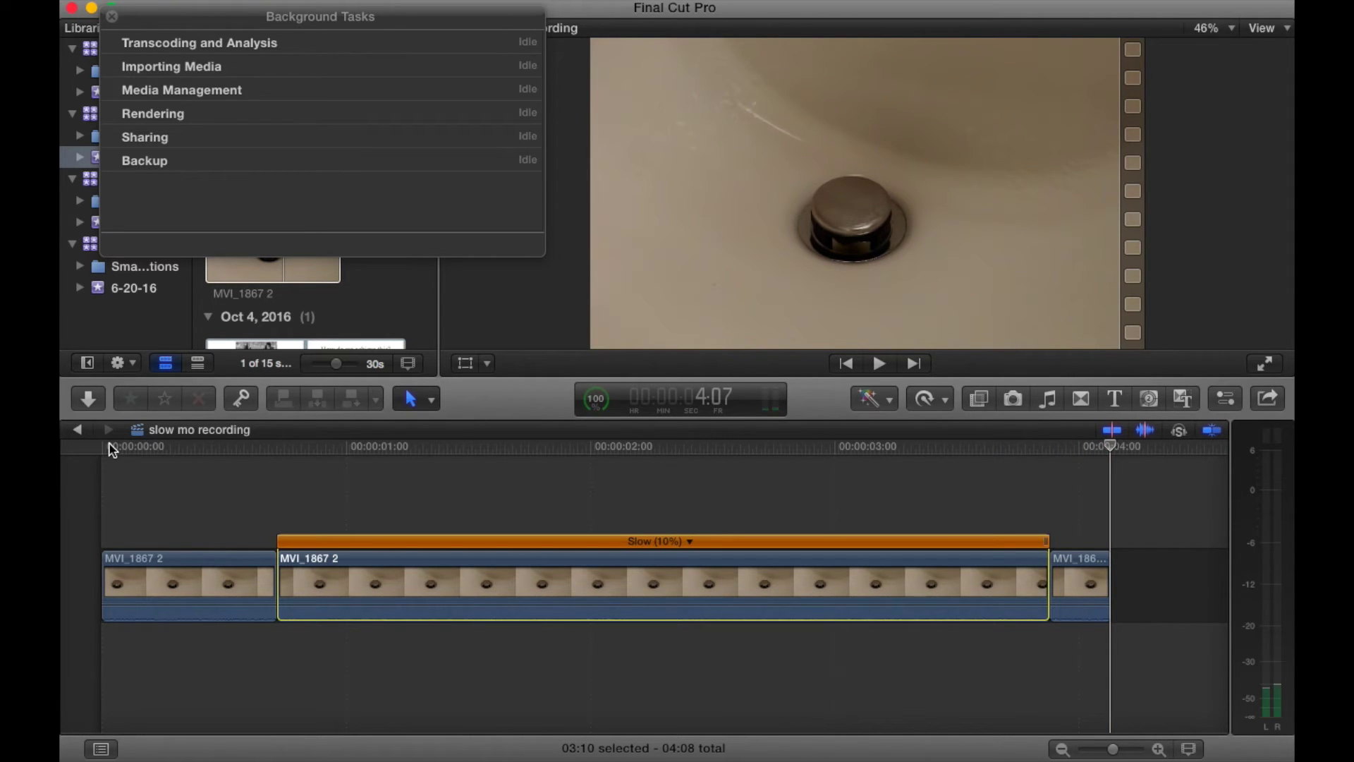
# - Dismiss Background Tasks and stop playback after previewing Explosion 4 under the 10% sink clip
pyautogui.click(112, 15)
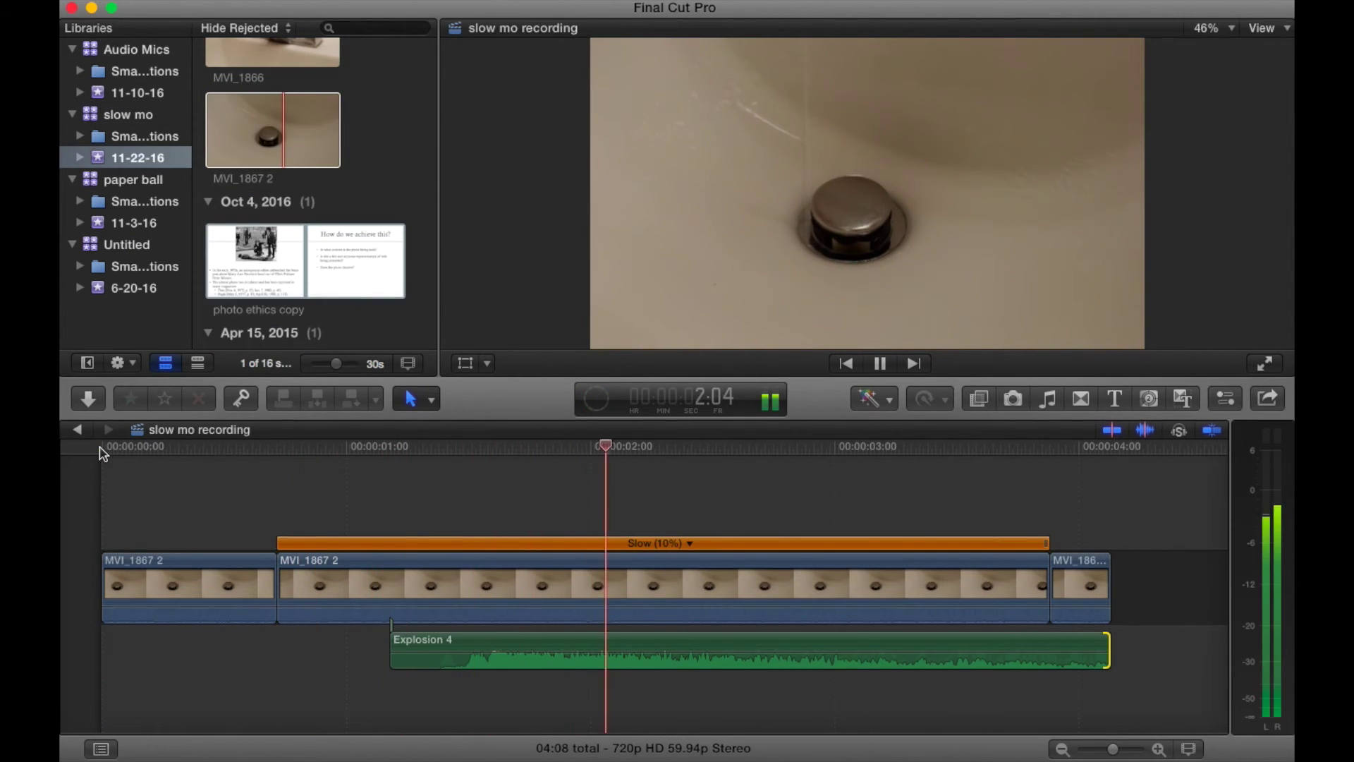
pyautogui.press('space')
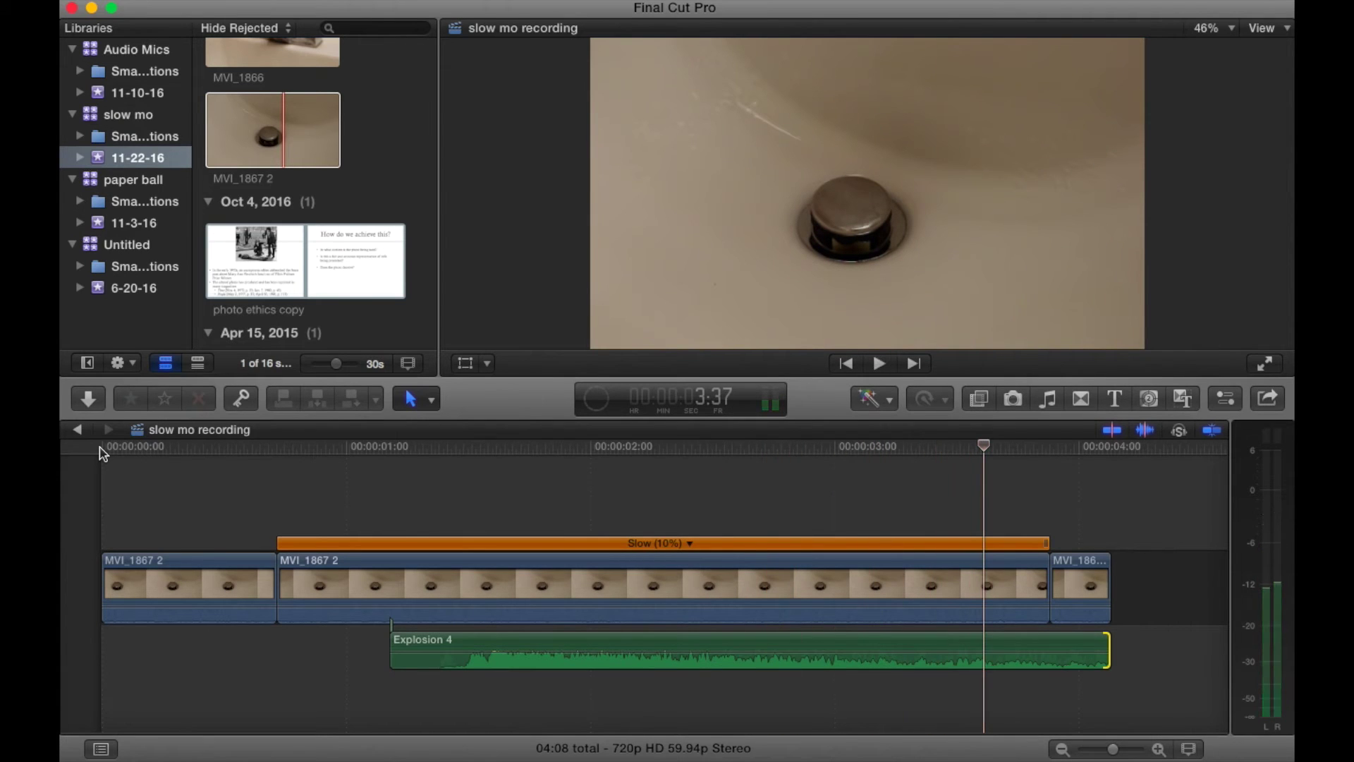